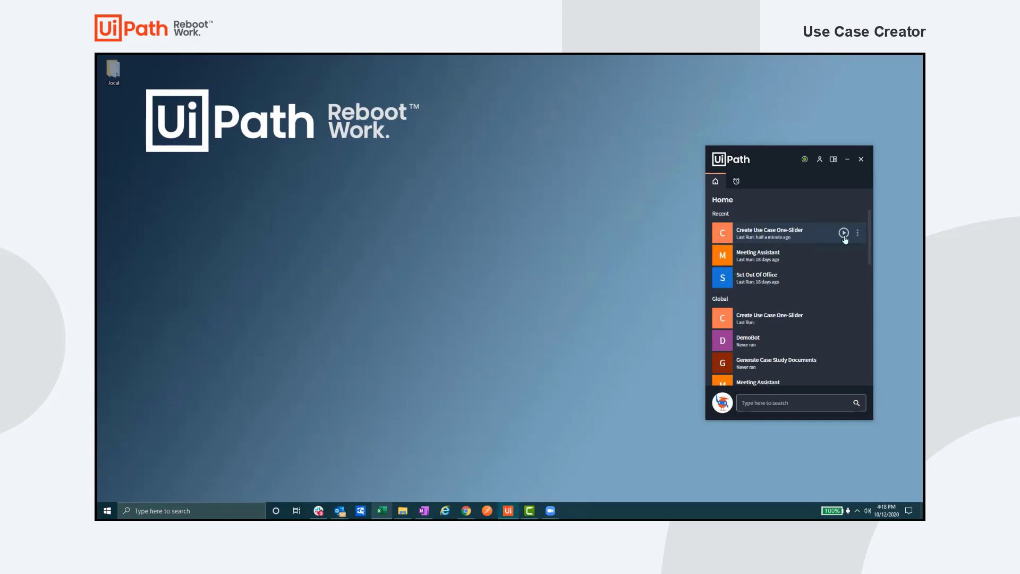
# Start the Create Use Case One-Slider robot from UiPath Assistant's Recent list
pyautogui.click(844, 233)
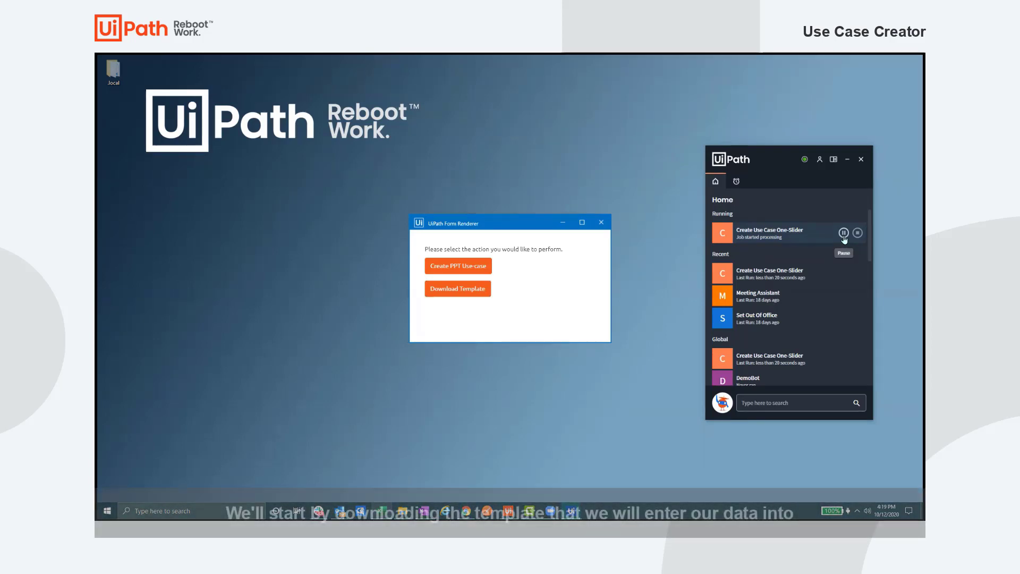
# Download the blank template into the Documents > RobotDemo folder
pyautogui.click(461, 291)
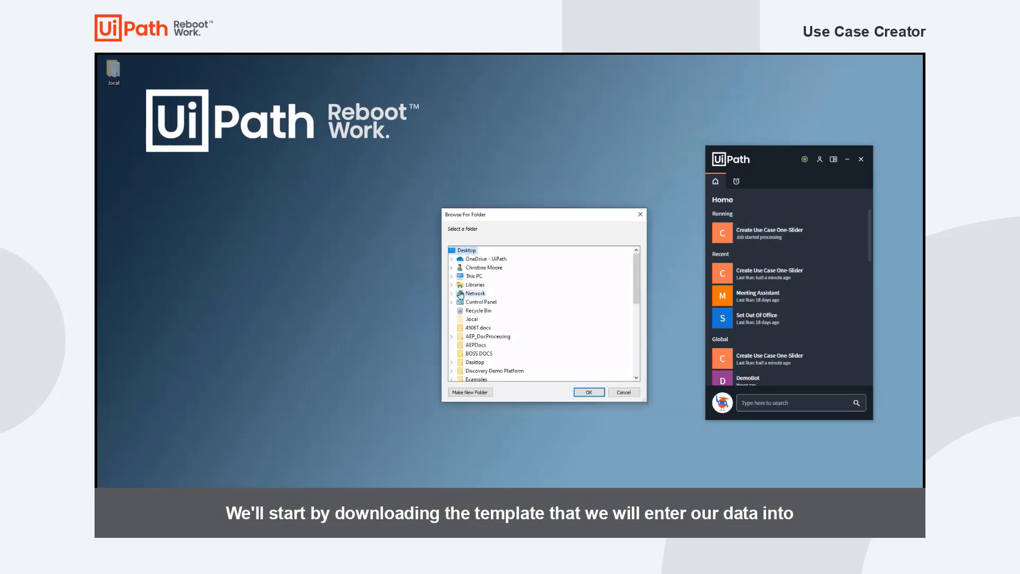
pyautogui.doubleClick(476, 271)
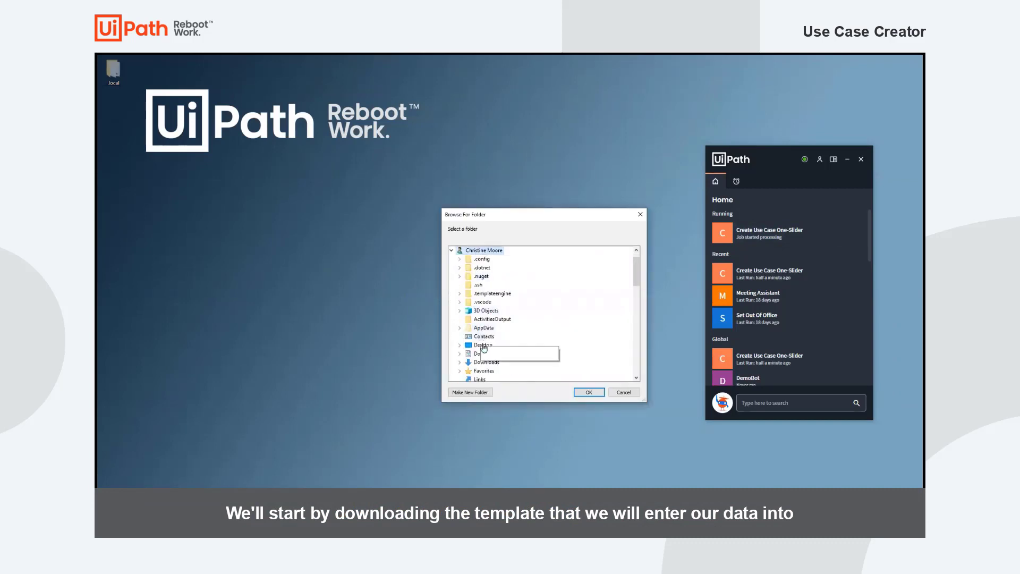
pyautogui.scroll(-1, 482, 343)
pyautogui.doubleClick(486, 318)
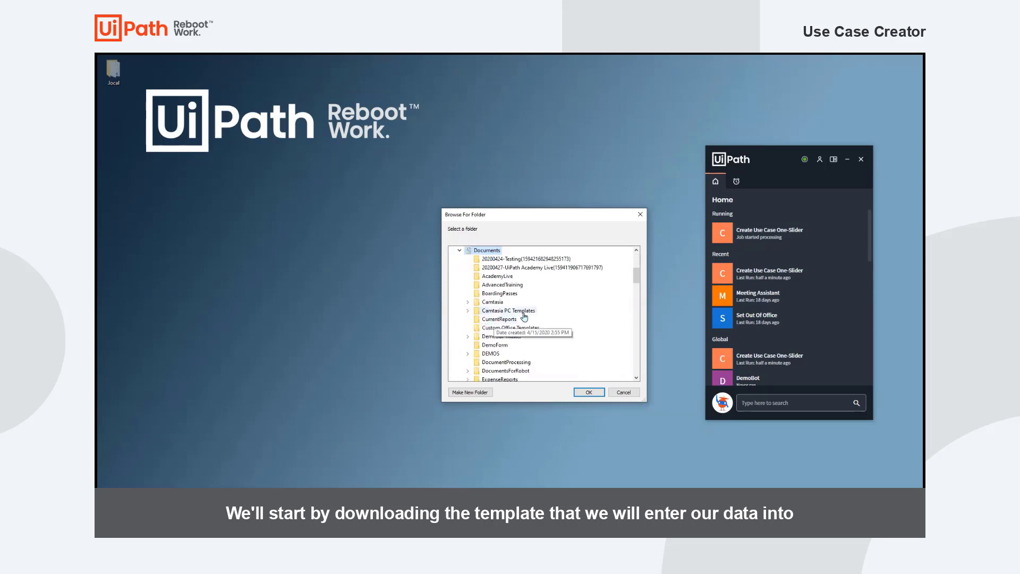
pyautogui.scroll(-2, 529, 318)
pyautogui.scroll(-2, 528, 318)
pyautogui.scroll(-2, 528, 318)
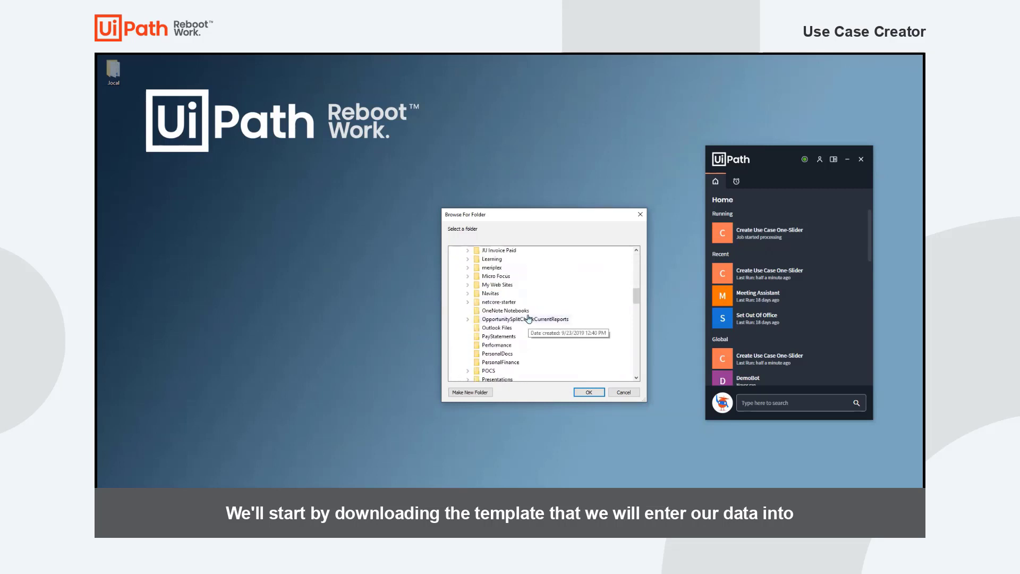
pyautogui.click(495, 352)
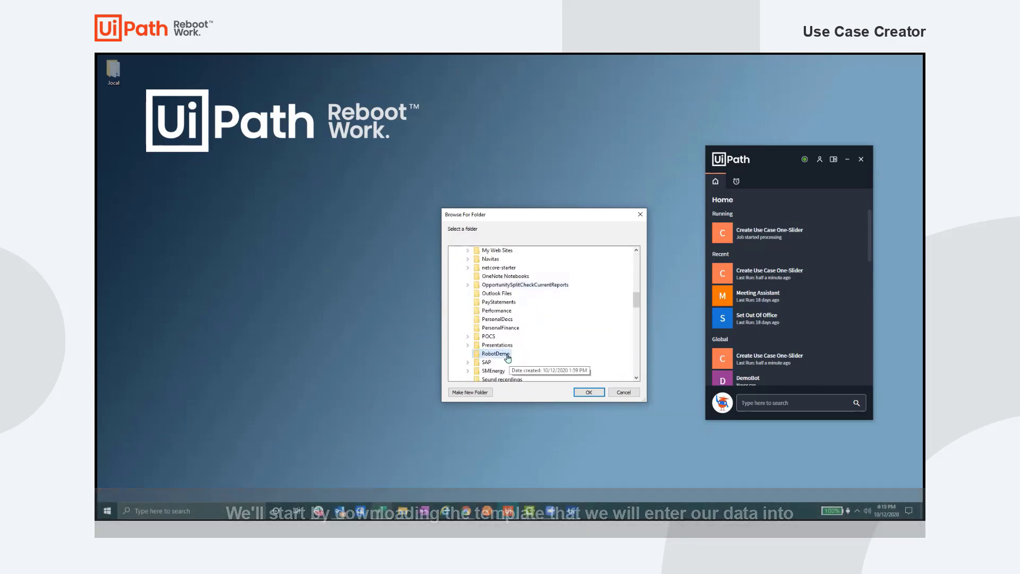
pyautogui.click(591, 392)
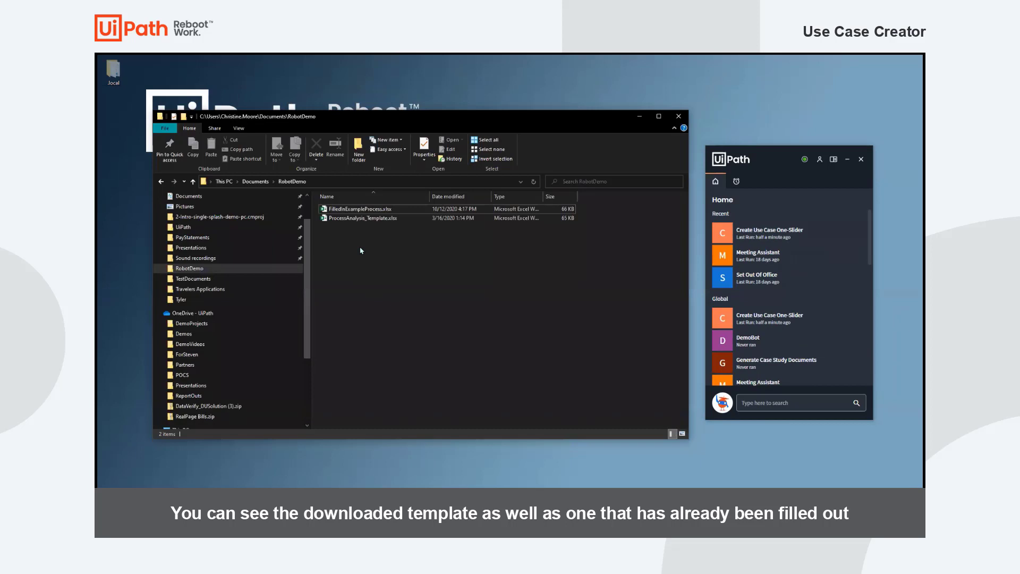
# Select ProcessAnalysis_Template.xlsx in the RobotDemo folder
pyautogui.click(363, 217)
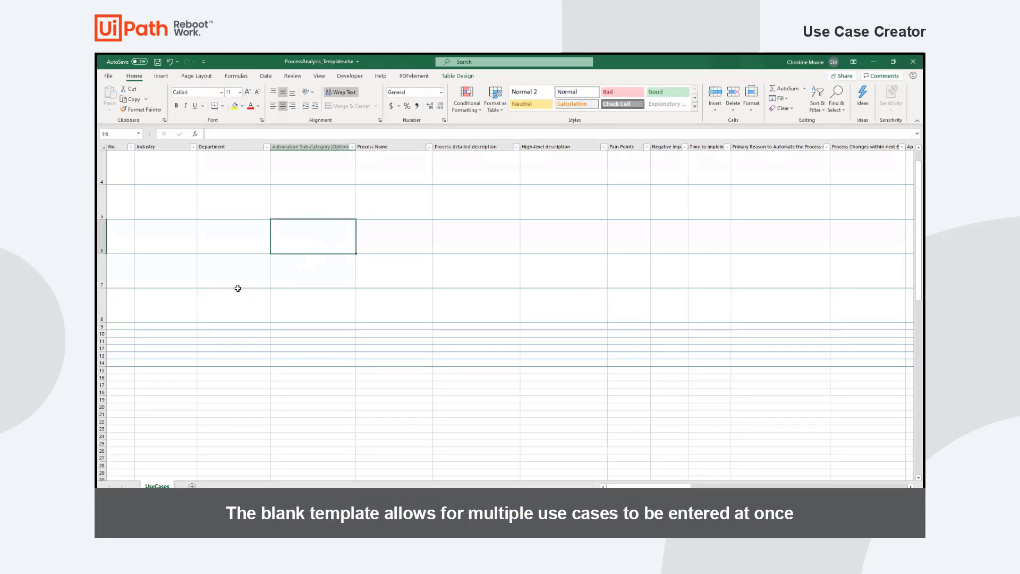
pyautogui.scroll(3, 239, 288)
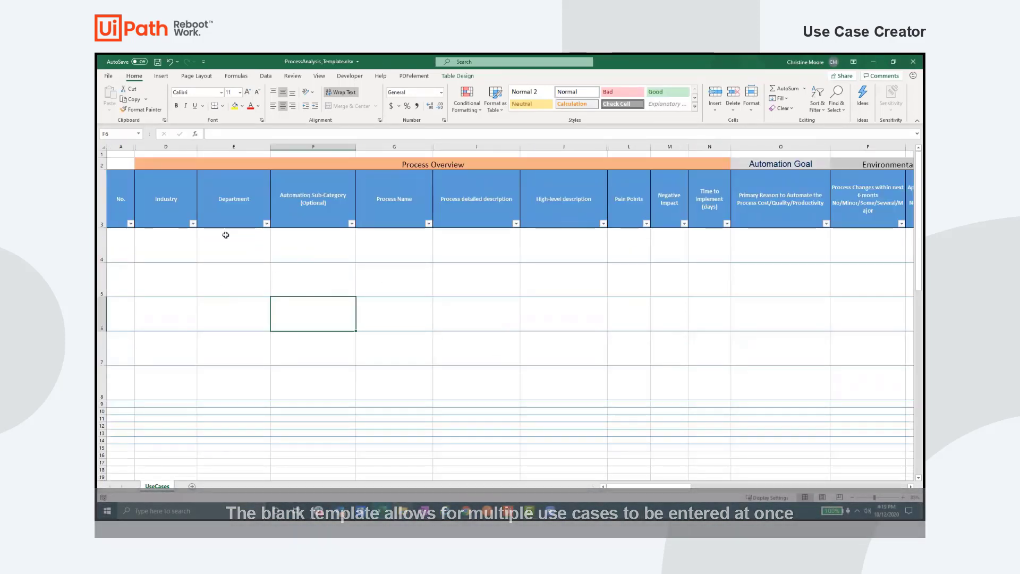
# Inspect the template's Industry and Department headers and scroll through its columns
pyautogui.click(166, 199)
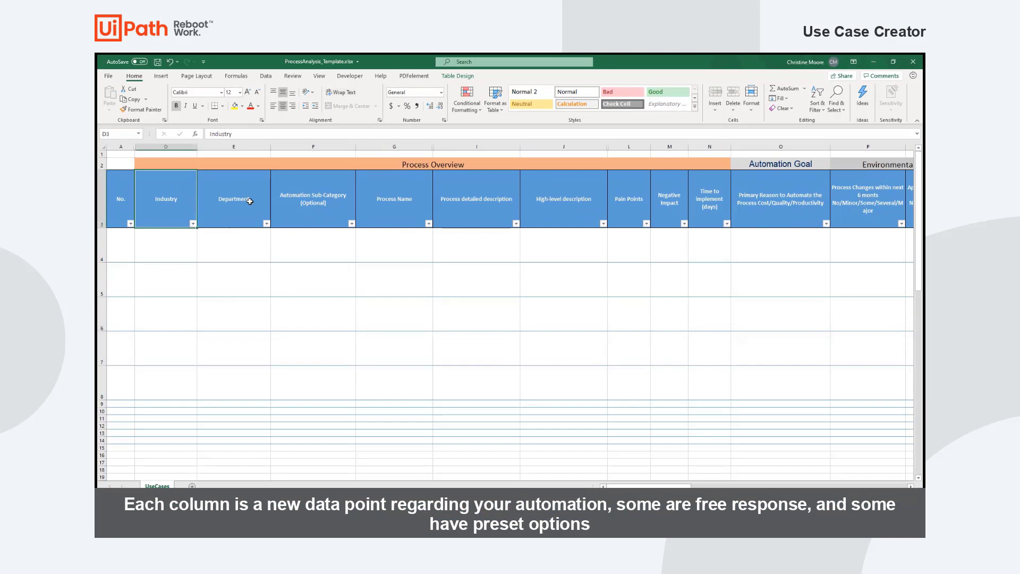
pyautogui.click(242, 200)
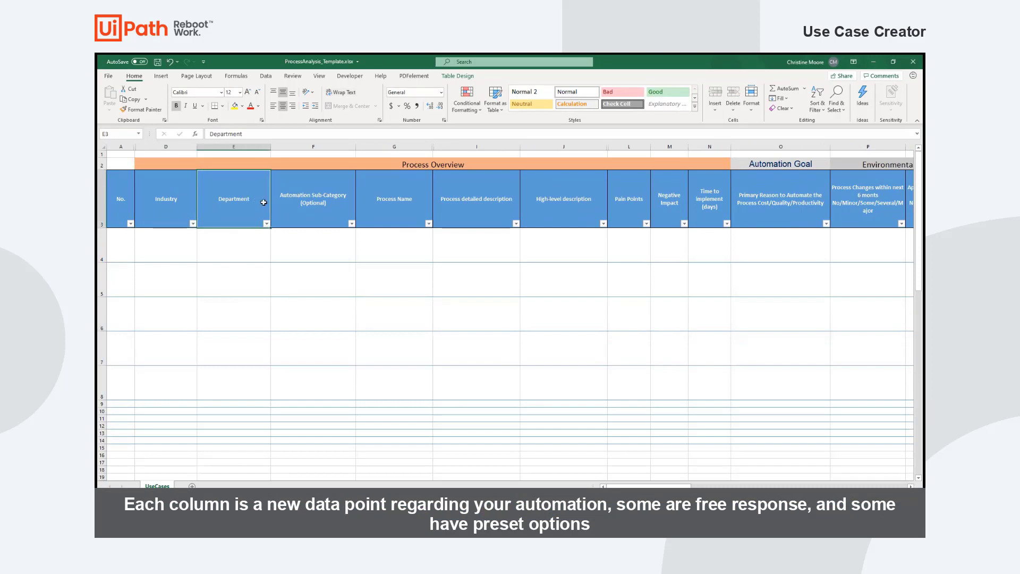
pyautogui.click(909, 486)
pyautogui.click(909, 486)
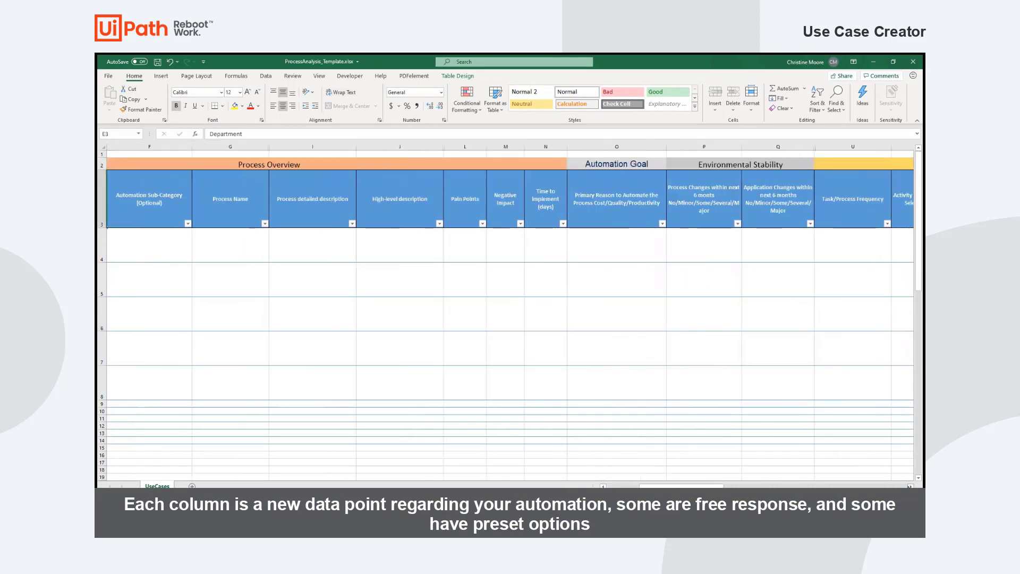
pyautogui.click(908, 486)
pyautogui.click(909, 487)
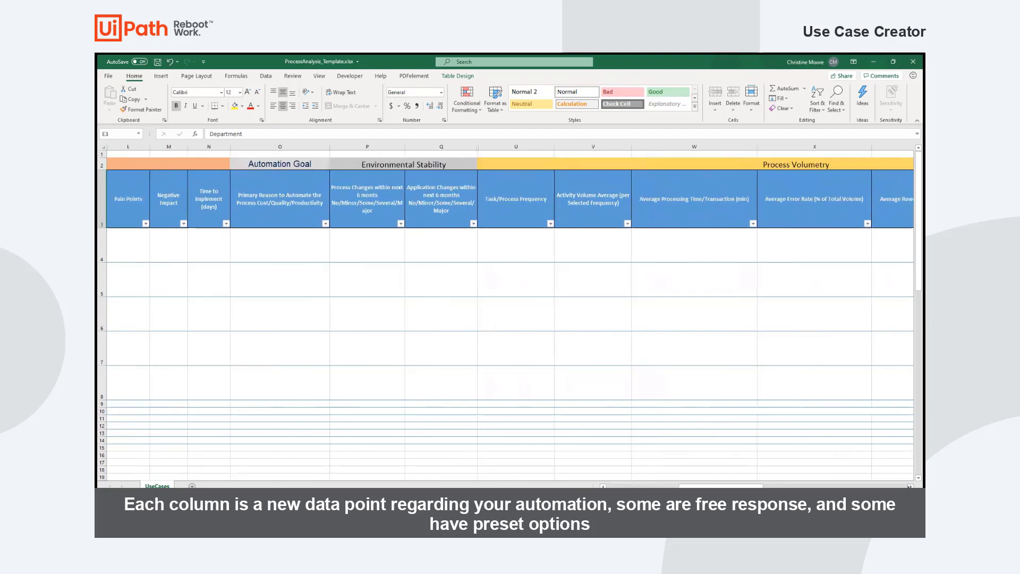
pyautogui.click(909, 486)
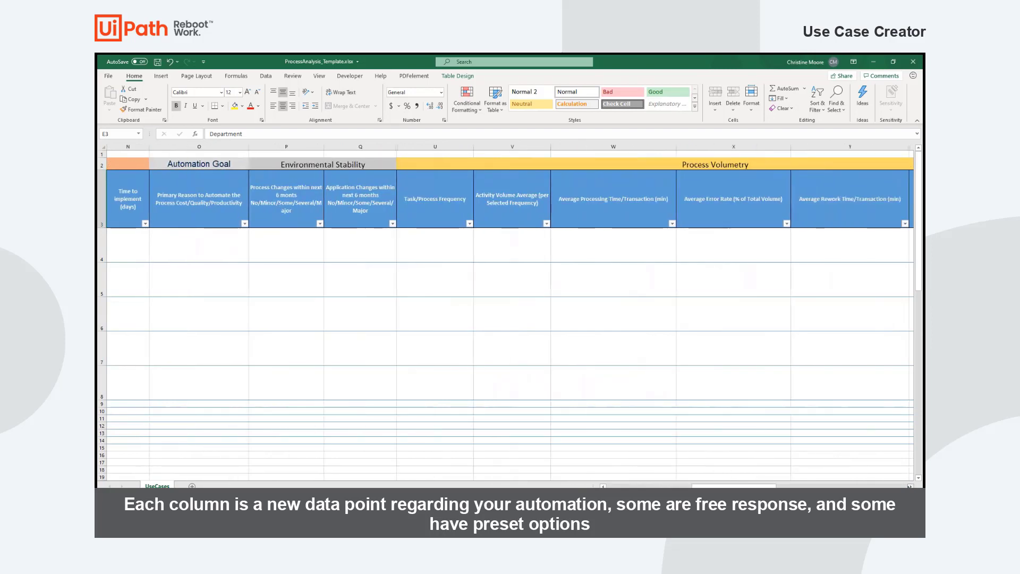
pyautogui.click(909, 486)
pyautogui.click(908, 486)
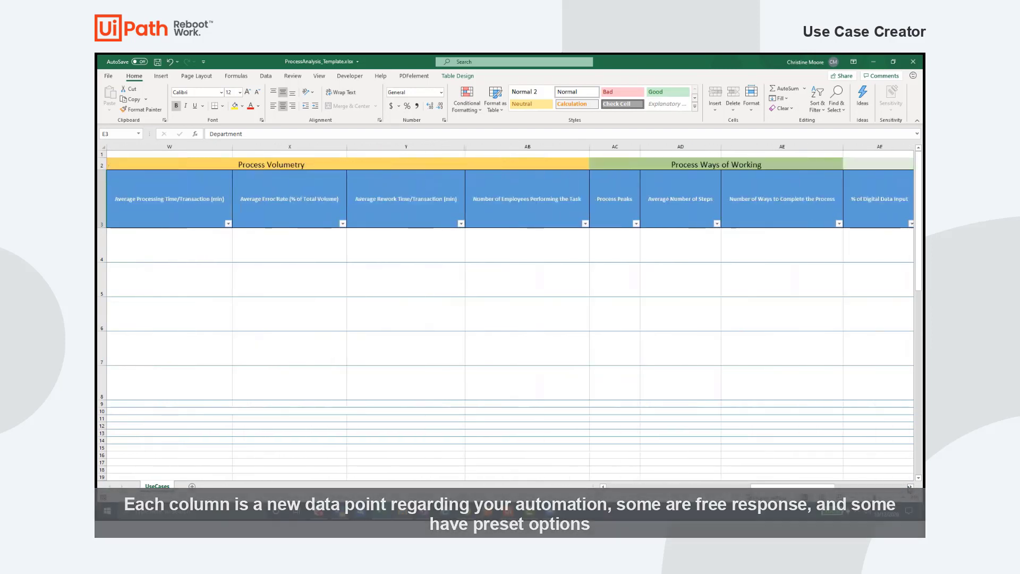
pyautogui.click(909, 486)
pyautogui.click(908, 486)
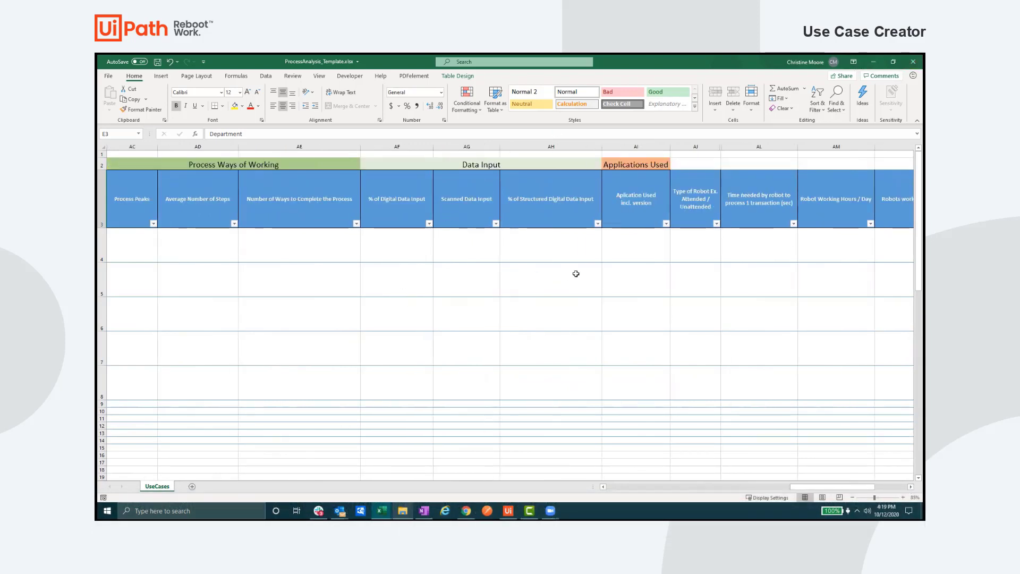
# Check the % of Digital and Structured Digital Data Input headers, then show FilledInExampleProcess.xlsx
pyautogui.click(399, 207)
pyautogui.click(469, 209)
pyautogui.click(522, 200)
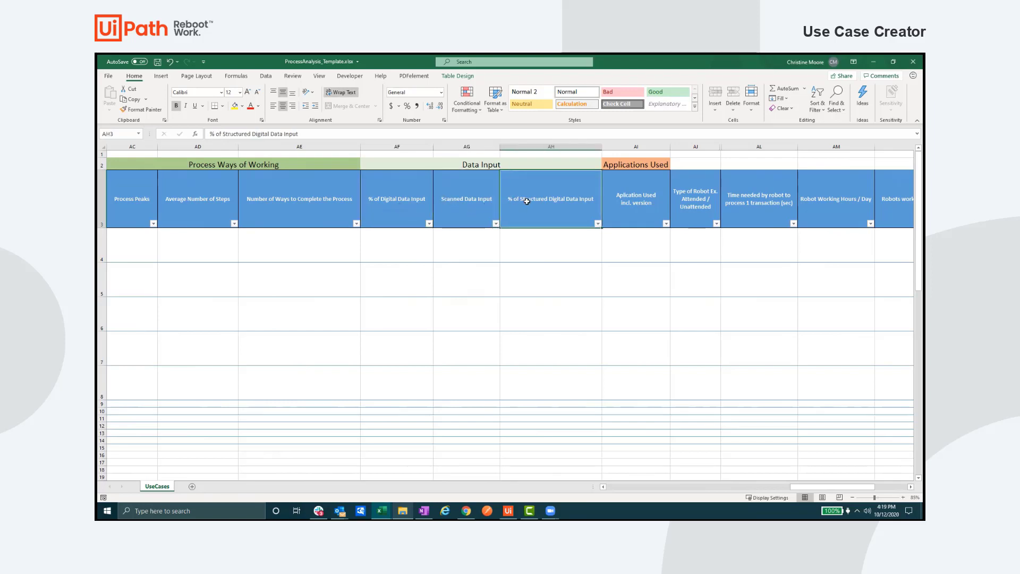
pyautogui.click(873, 61)
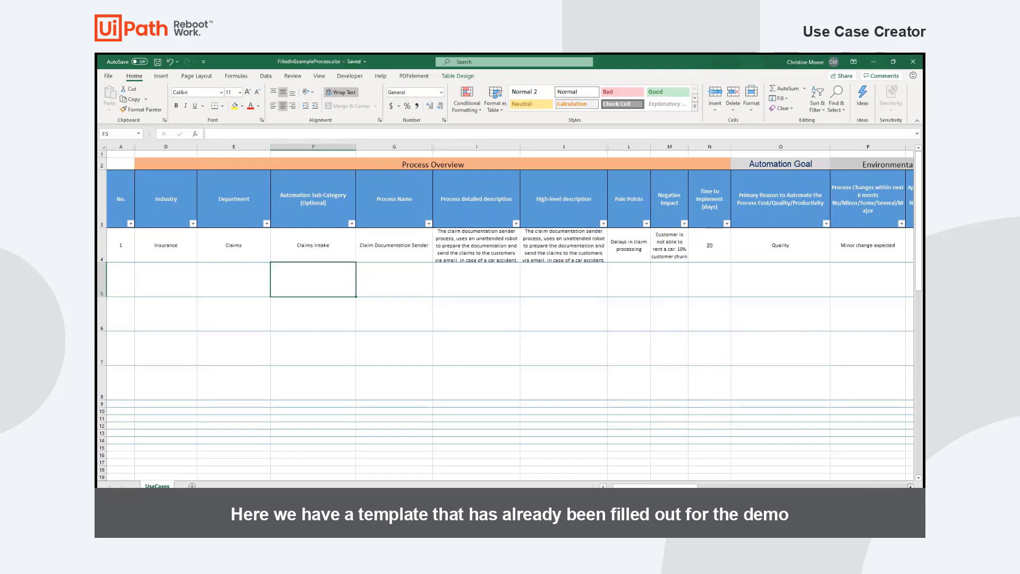
pyautogui.hscroll(3, 510, 311)
pyautogui.hscroll(3, 510, 310)
pyautogui.hscroll(2, 510, 312)
pyautogui.hscroll(3, 510, 311)
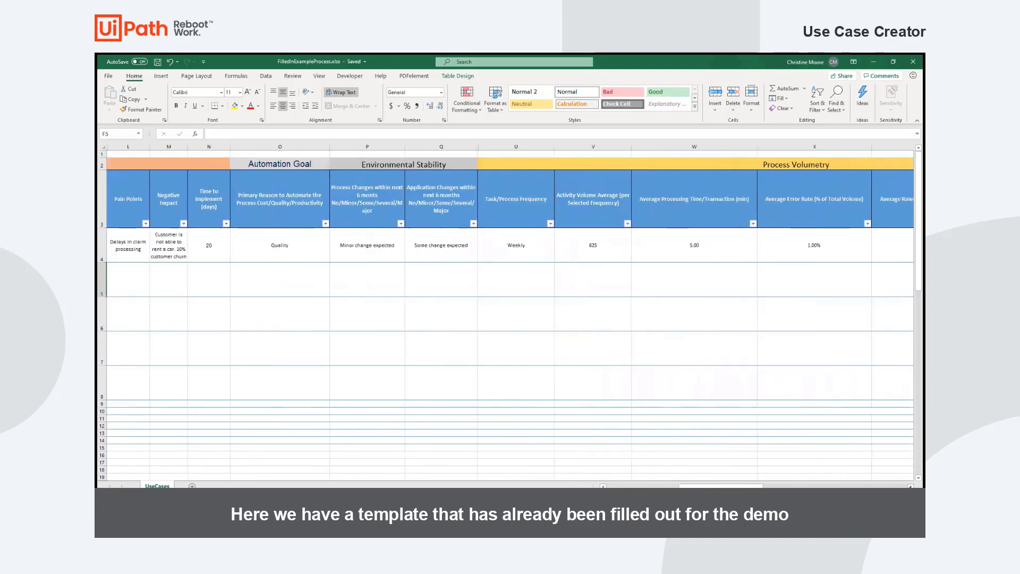
pyautogui.hscroll(3, 511, 311)
pyautogui.hscroll(3, 510, 312)
pyautogui.hscroll(3, 510, 310)
pyautogui.hscroll(2, 510, 311)
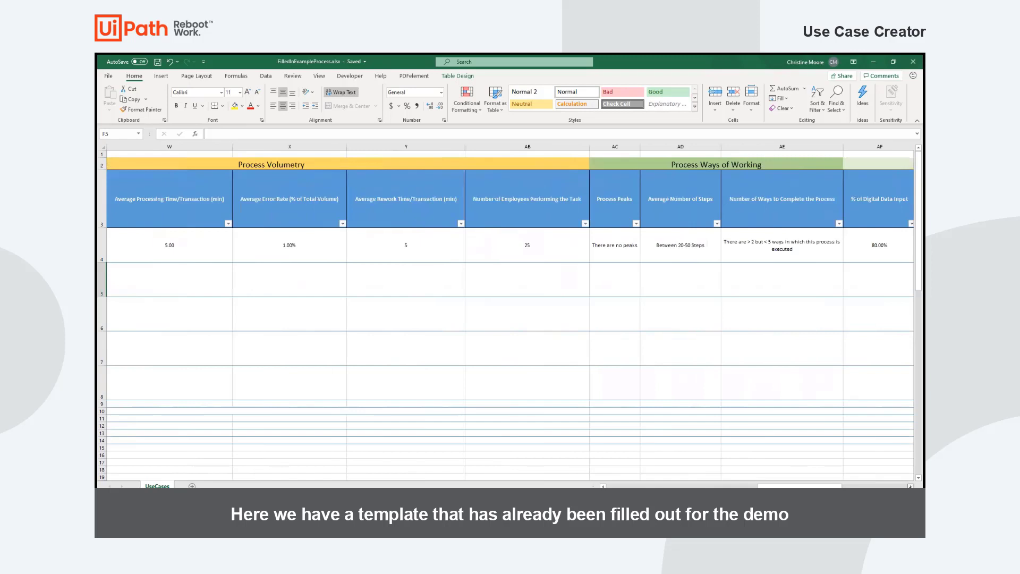
pyautogui.hscroll(3, 510, 311)
pyautogui.hscroll(3, 510, 310)
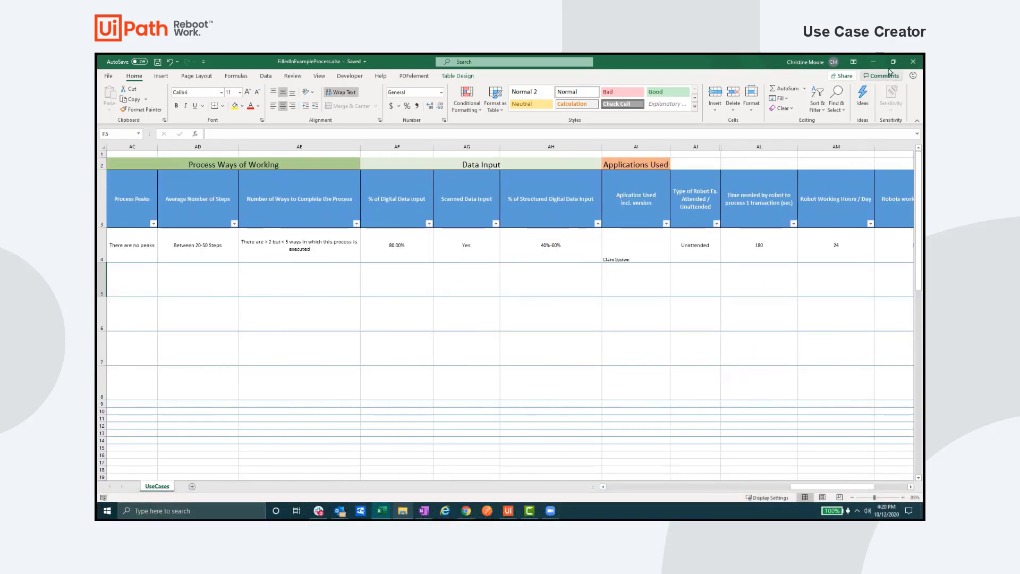
# Clear Excel and File Explorer away, rerun the One-Slider robot, and choose Create PPT Use-case
pyautogui.click(913, 61)
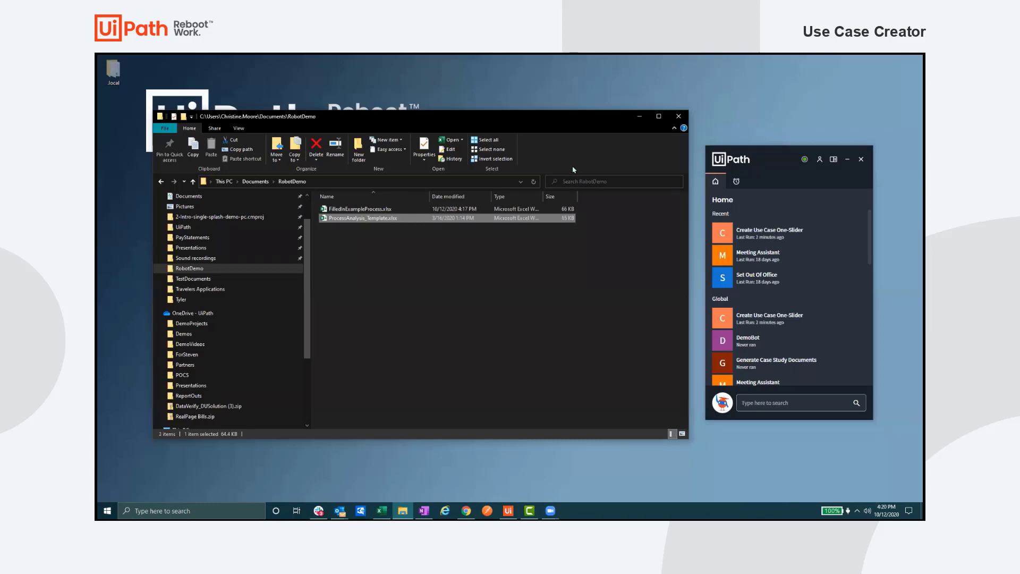
pyautogui.click(639, 117)
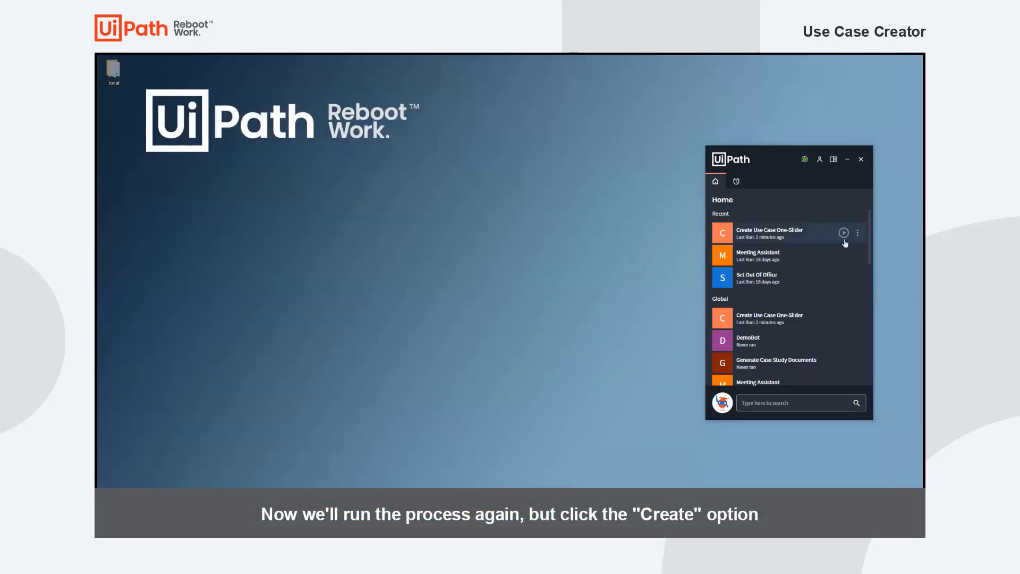
pyautogui.click(844, 233)
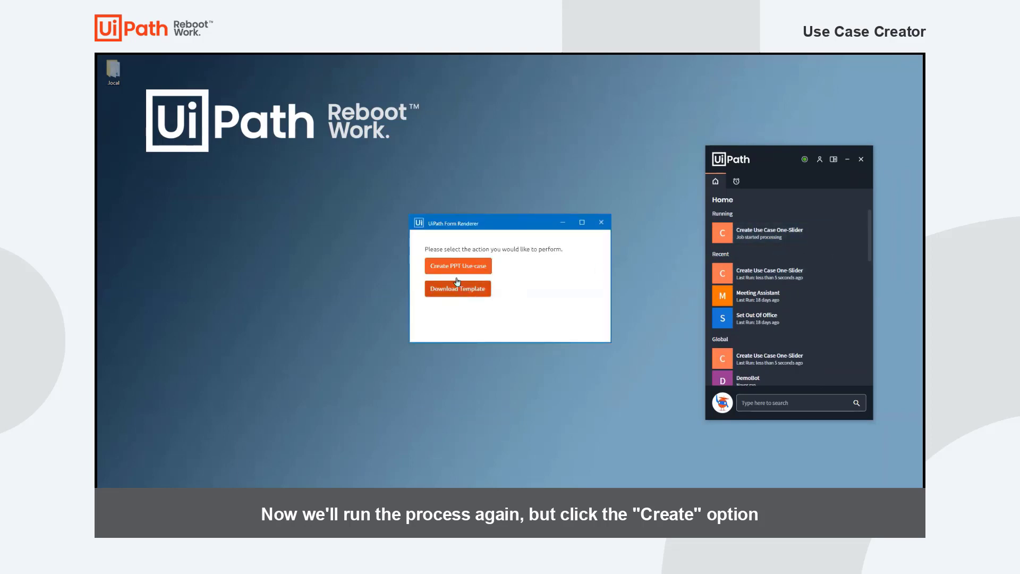
pyautogui.click(457, 268)
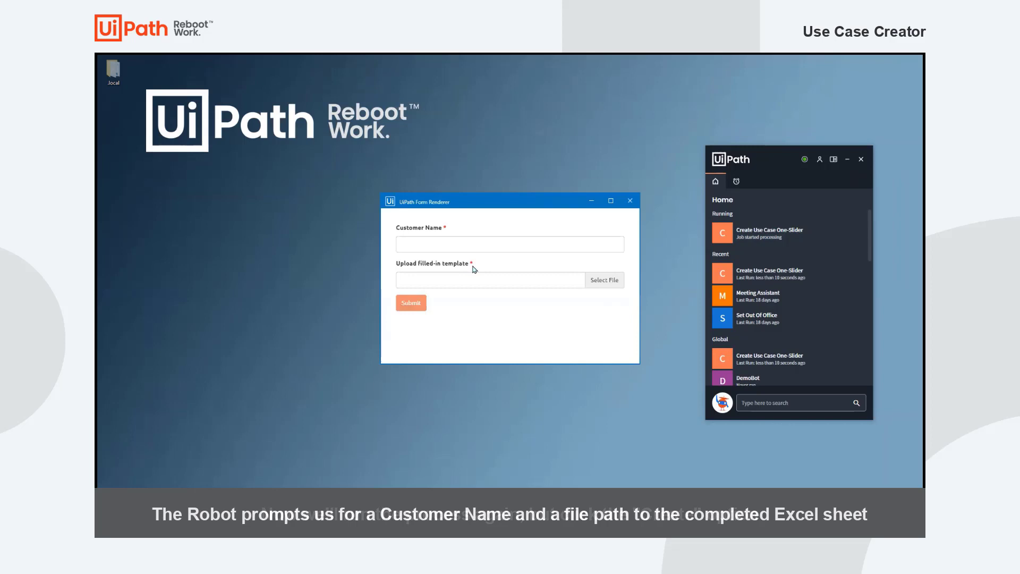
# Submit customer name DemoCustomer with FilledInExampleProcess.xlsx as the filled-in template
pyautogui.click(501, 245)
pyautogui.write('De')
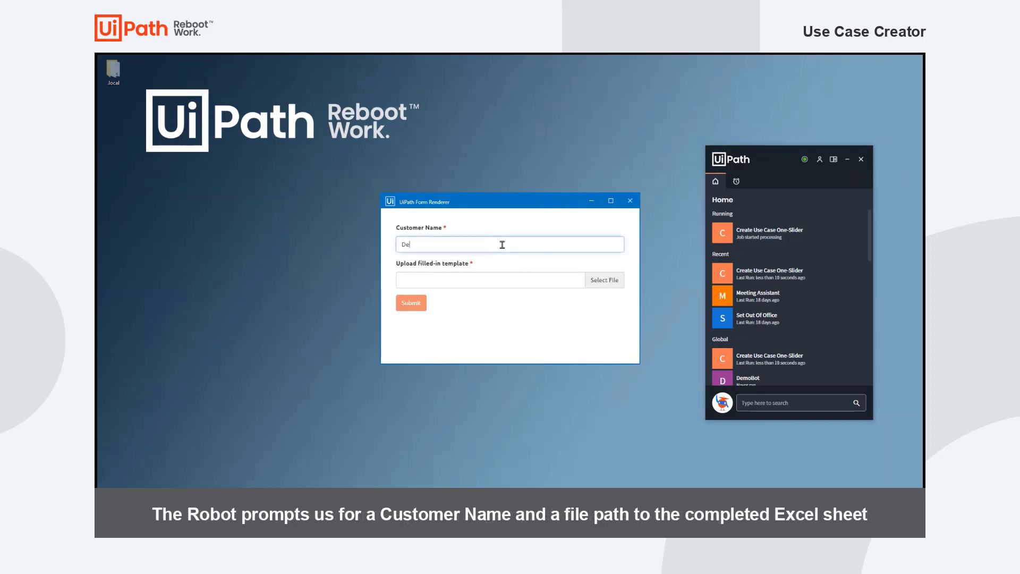
pyautogui.write('moCustomer')
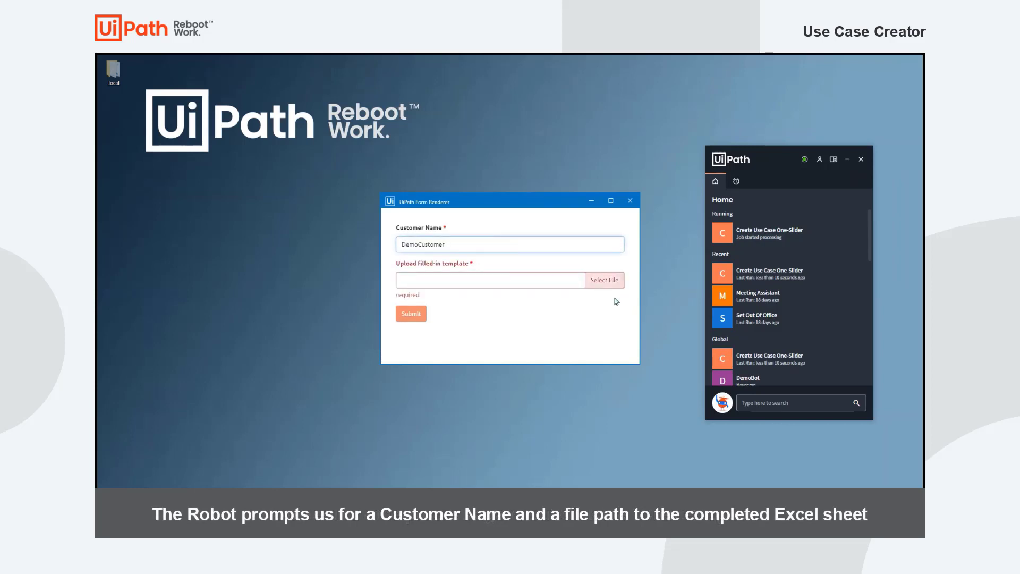
pyautogui.click(604, 279)
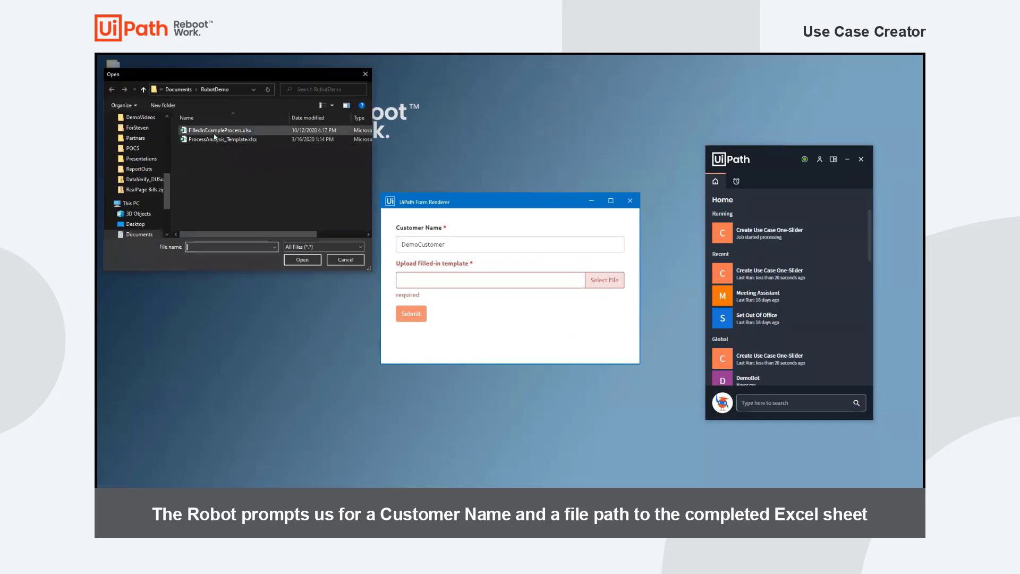
pyautogui.click(215, 131)
pyautogui.click(301, 260)
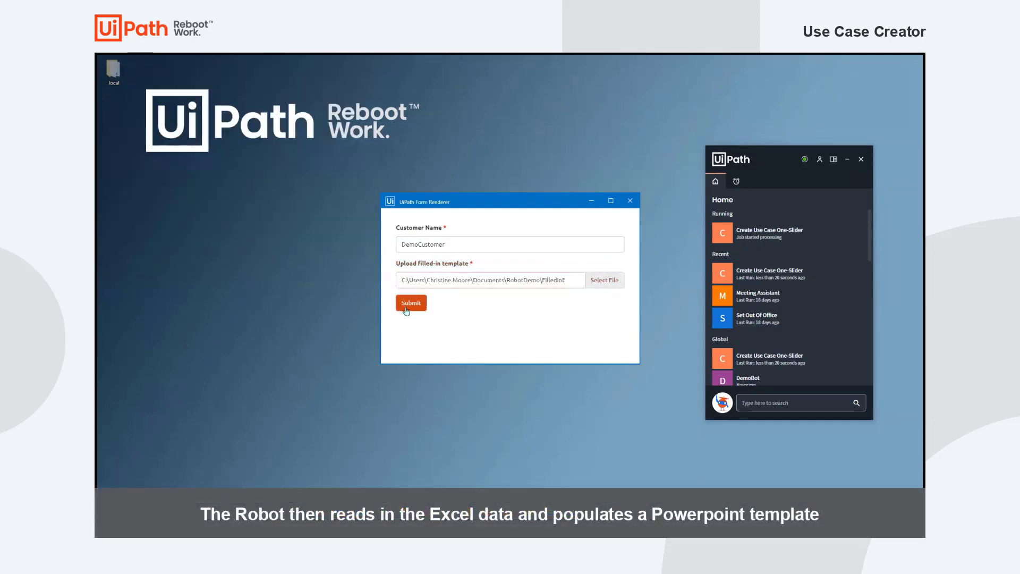
pyautogui.click(410, 303)
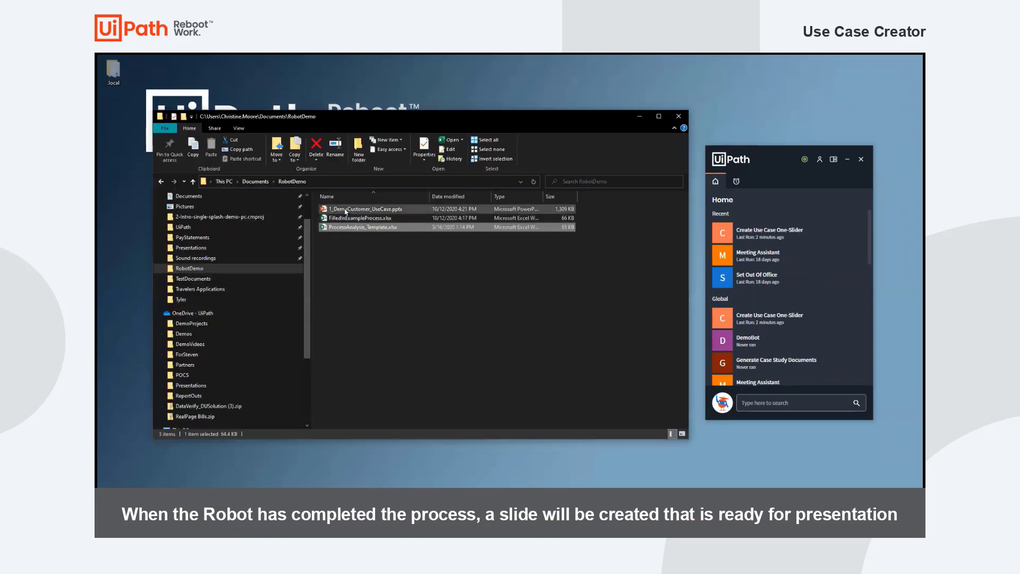
# Open 1_DemoCustomer_UseCase.pptx and maximize the PowerPoint window
pyautogui.doubleClick(345, 211)
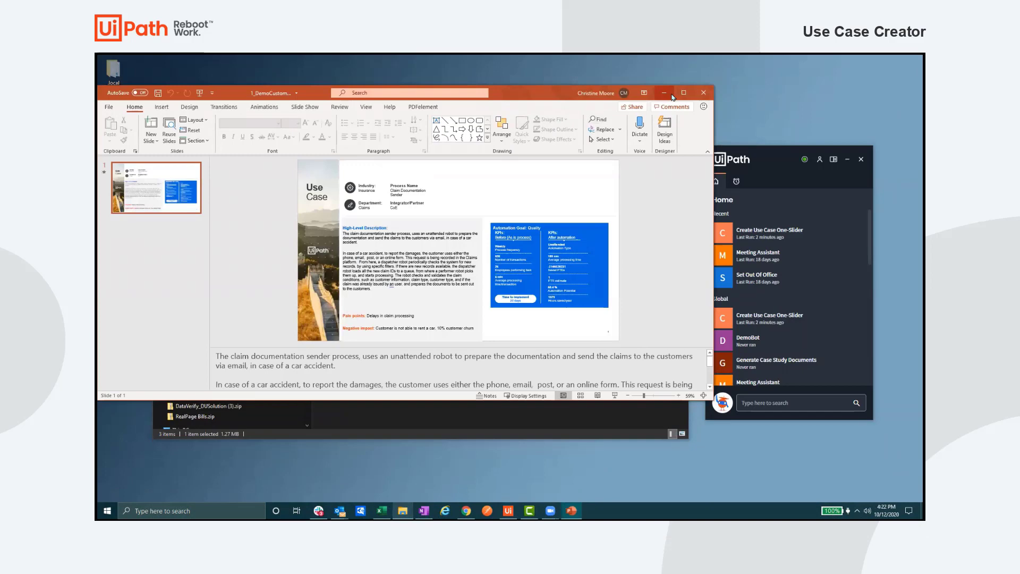
pyautogui.press('super+Up')
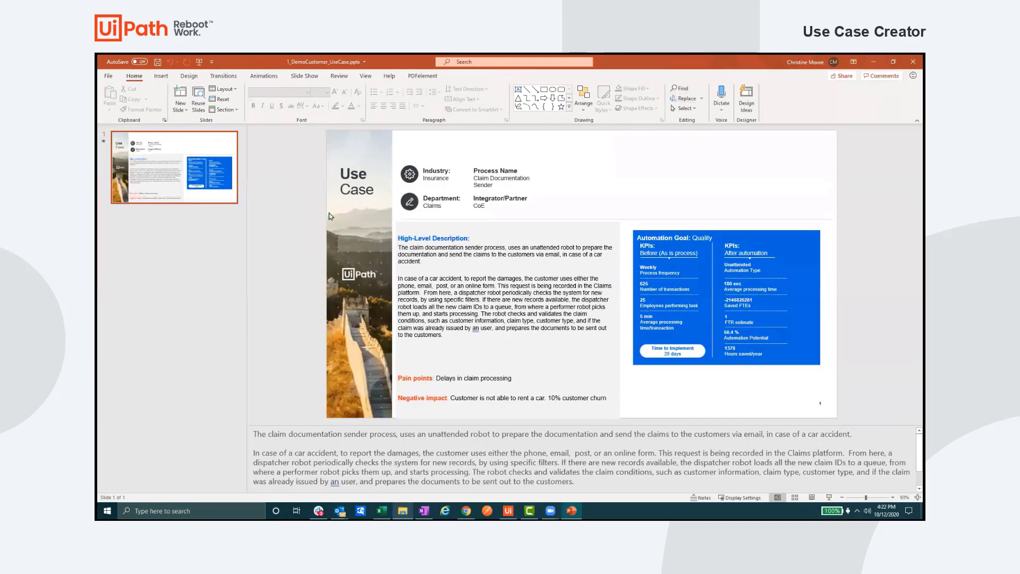